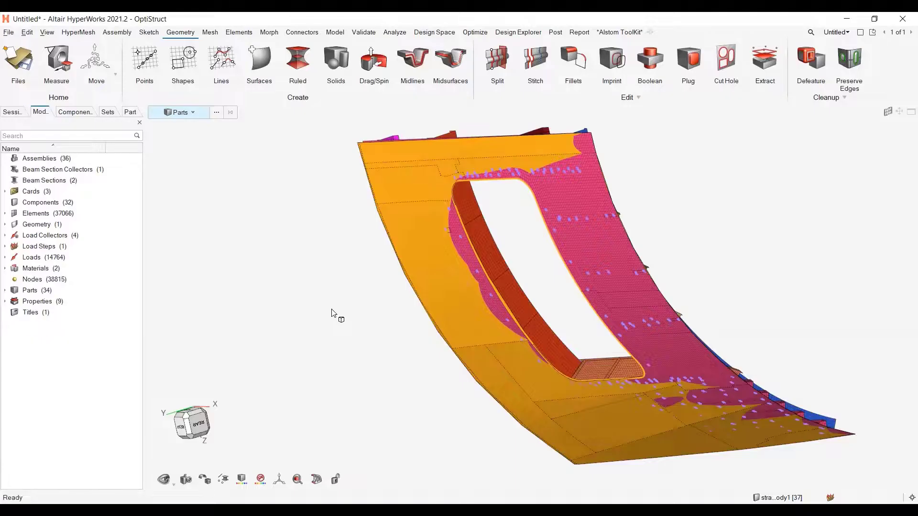
- Orbit, pan and zoom around the door-surround panel to inspect the window opening and left members
ctrl+drag(709, 268, 338, 321)
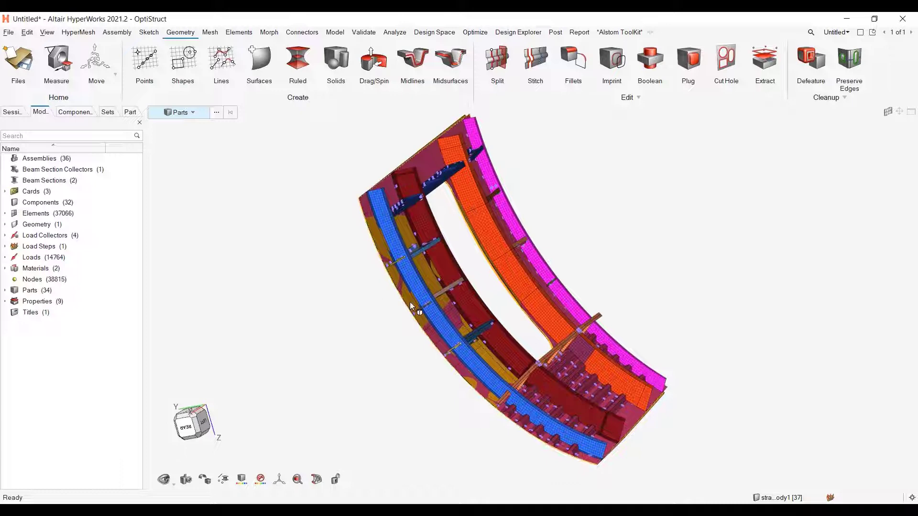
ctrl+drag(732, 299, 690, 313)
ctrl+right_drag(674, 297, 756, 263)
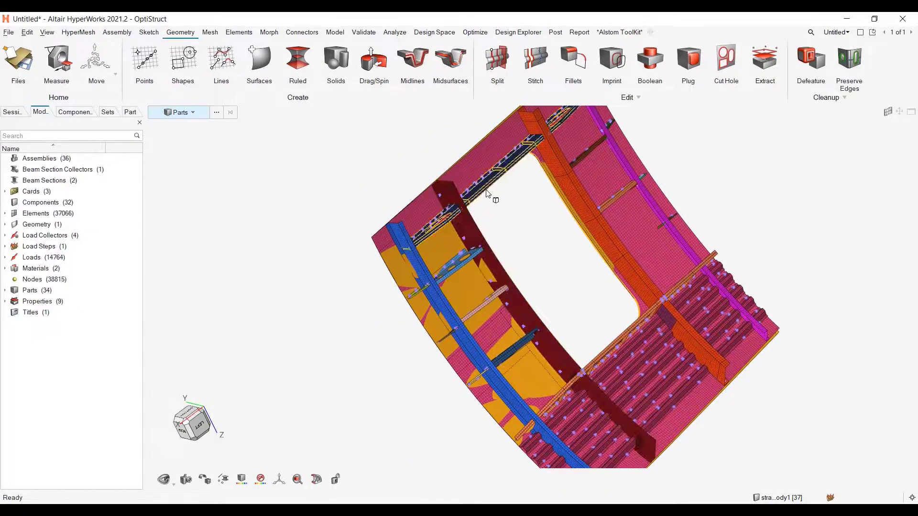
mouse_move(532, 243)
ctrl+mouse_down()
mouse_move(534, 221)
mouse_move(519, 251)
ctrl+mouse_up()
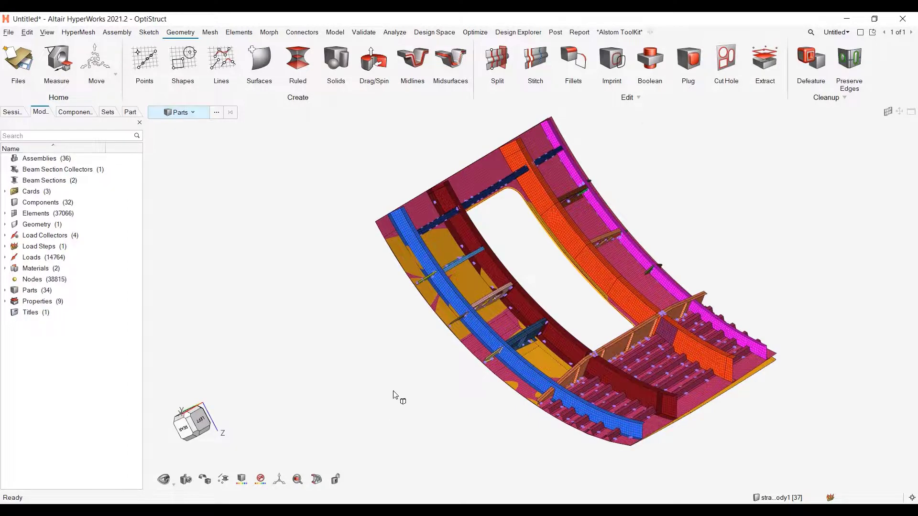
scroll(429, 388, up, 3)
scroll(581, 323, up, 5)
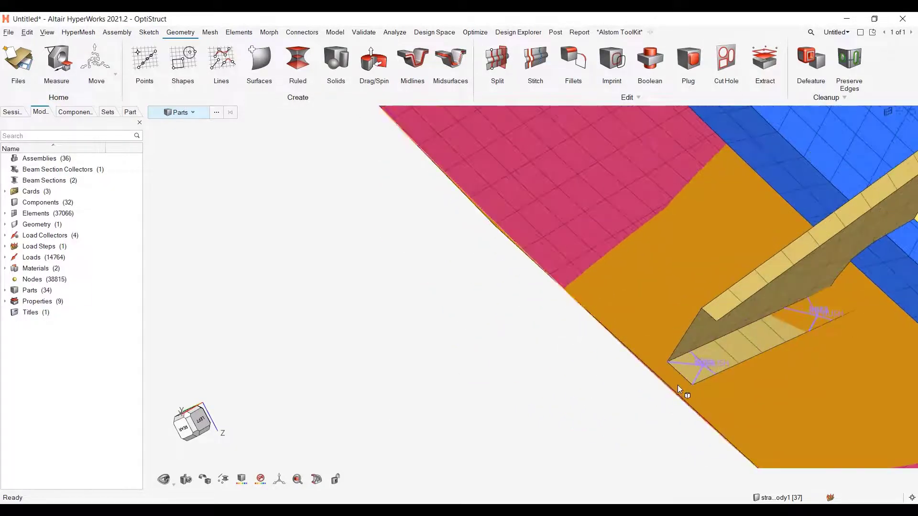
scroll(698, 375, down, 8)
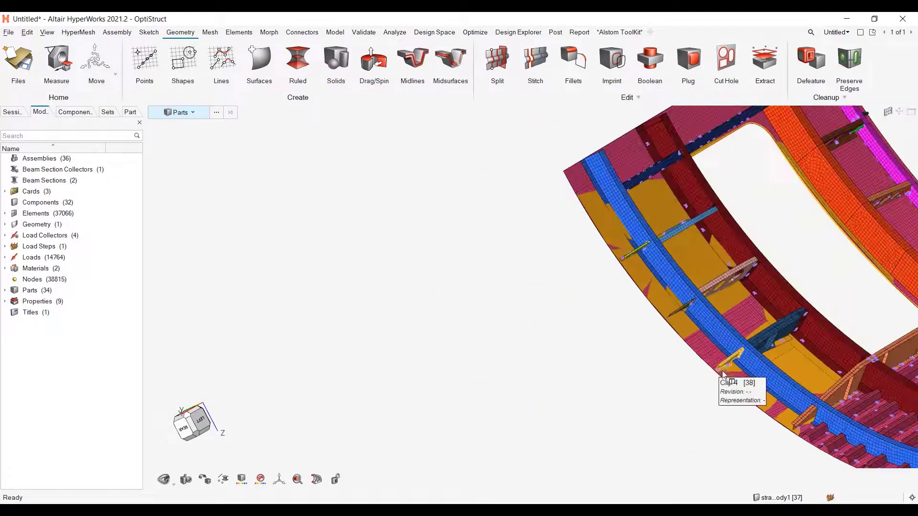
scroll(573, 356, down, 3)
ctrl+drag(358, 344, 602, 242)
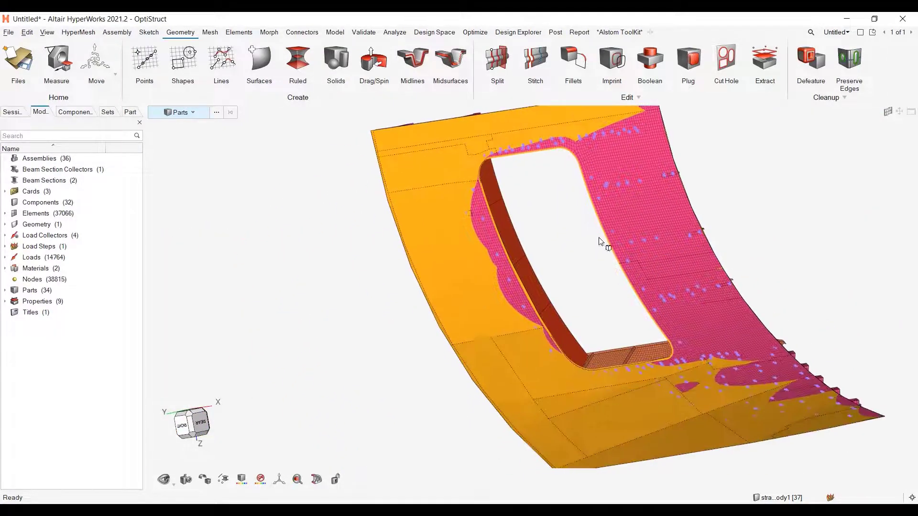
scroll(453, 323, up, 5)
ctrl+drag(453, 324, 676, 252)
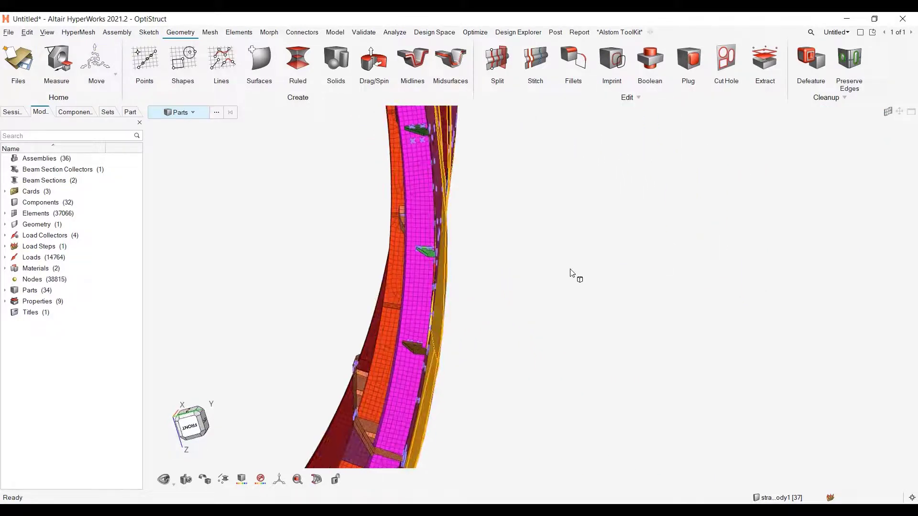
ctrl+drag(478, 289, 453, 330)
ctrl+drag(527, 318, 539, 337)
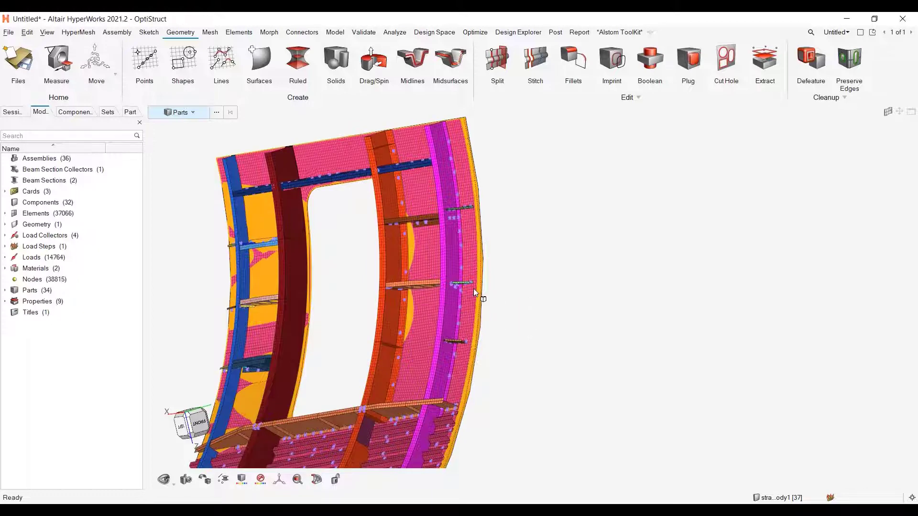
ctrl+right_drag(473, 288, 594, 291)
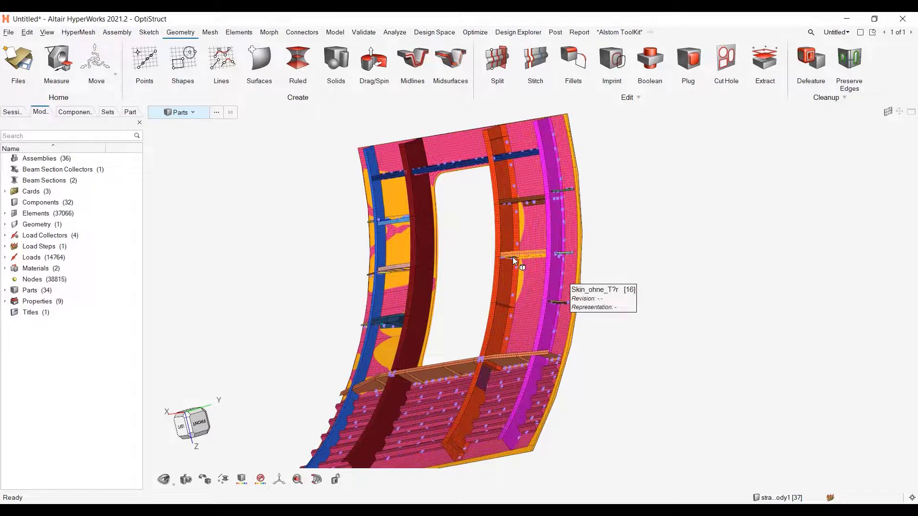
scroll(703, 321, down, 3)
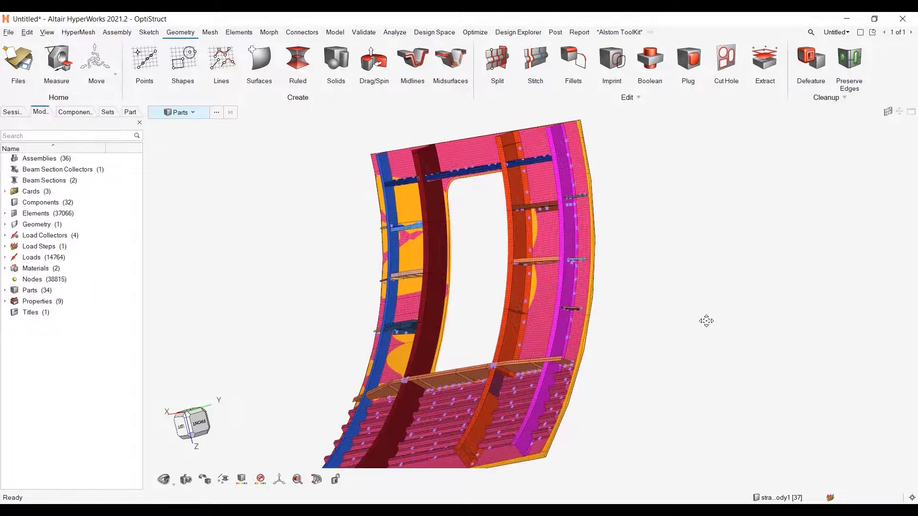
- Start the mcon morph constraint and change its type from fixed to on elements
click(269, 33)
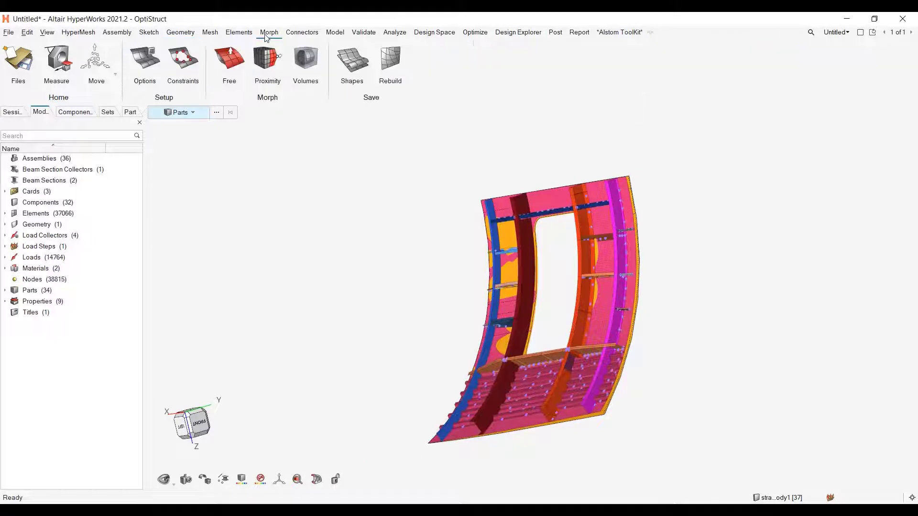
click(180, 64)
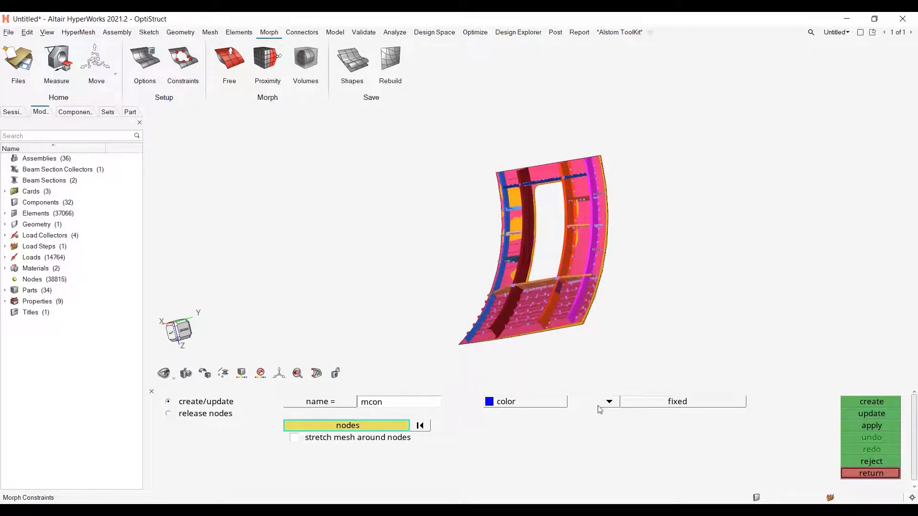
click(609, 403)
click(582, 436)
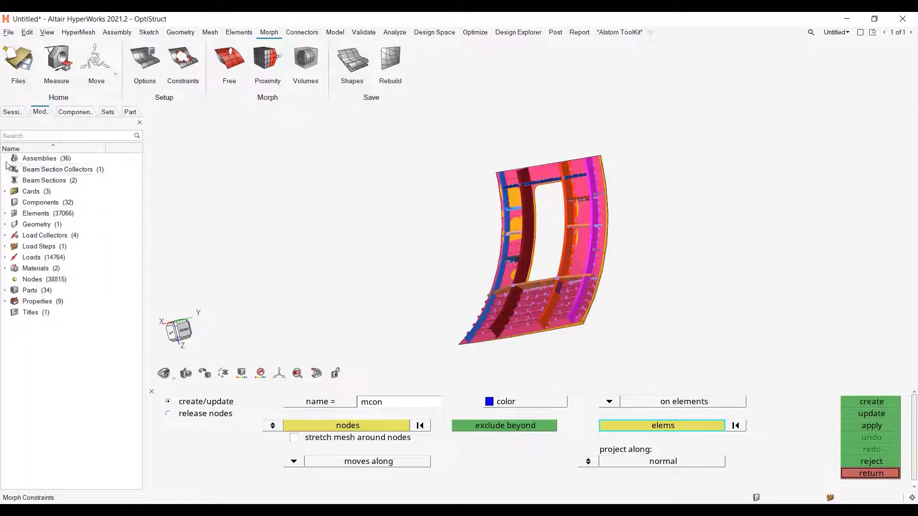
scroll(460, 225, up, 2)
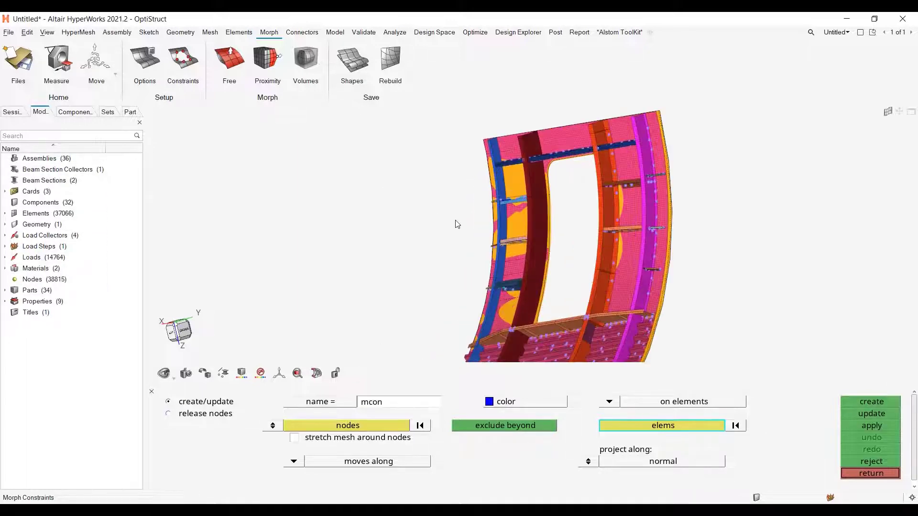
middle_drag(458, 224, 577, 194)
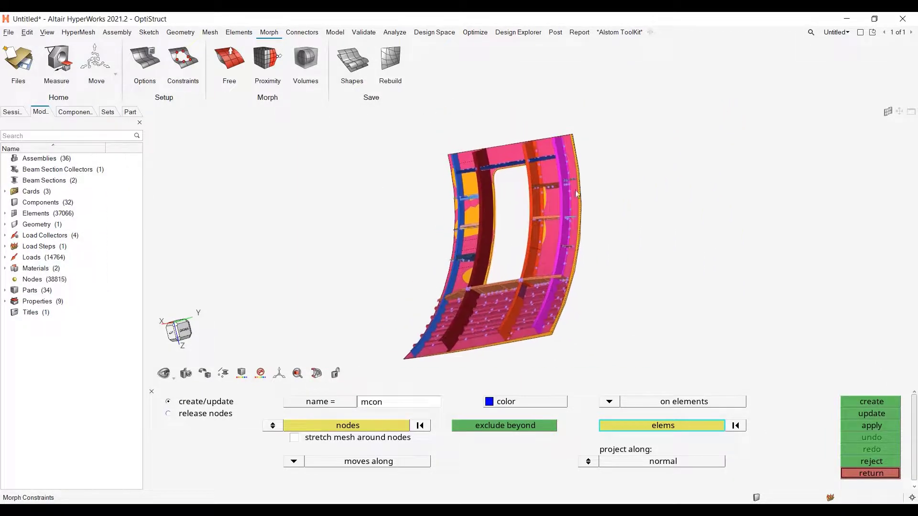
- Choose the constrained nodes by component, adding all 23036 panel nodes
click(324, 427)
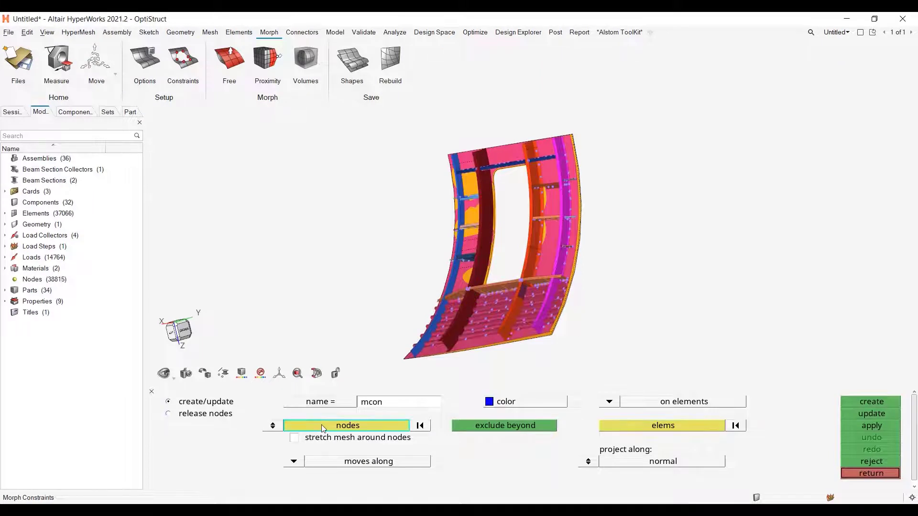
click(324, 427)
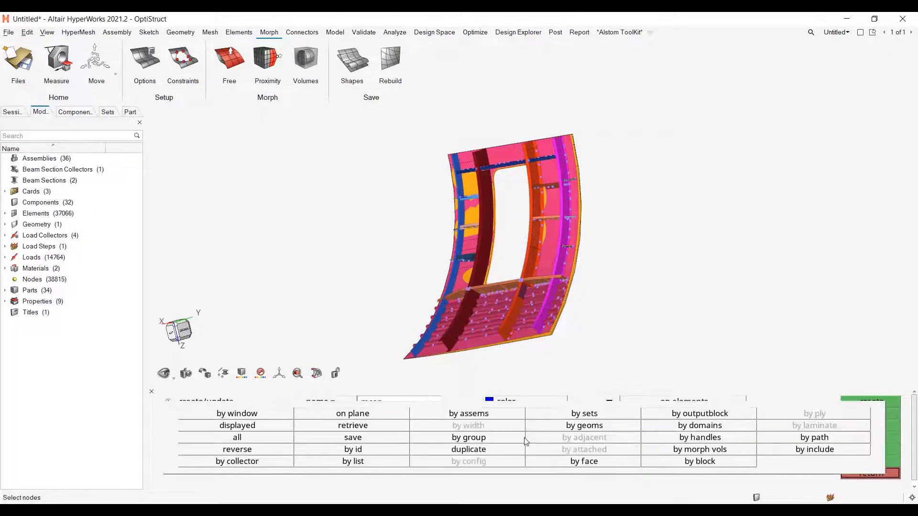
click(255, 461)
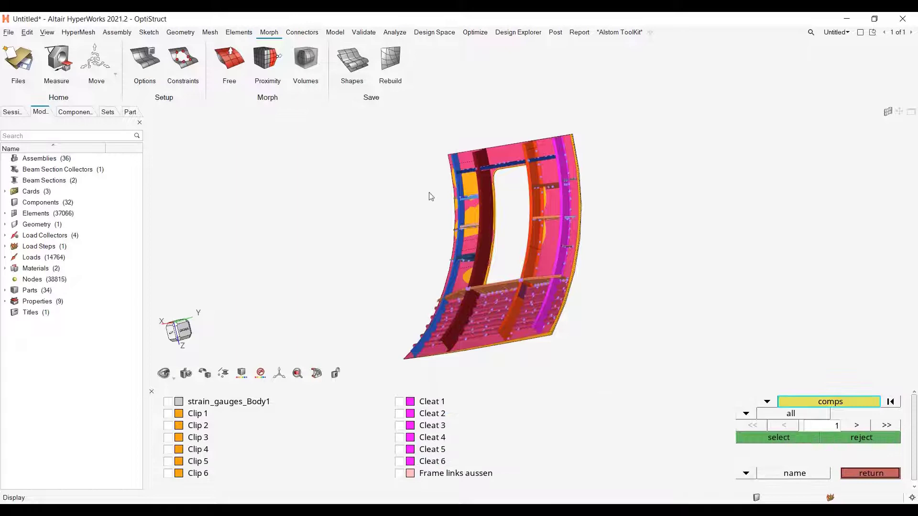
drag(356, 130, 639, 326)
scroll(526, 225, up, 3)
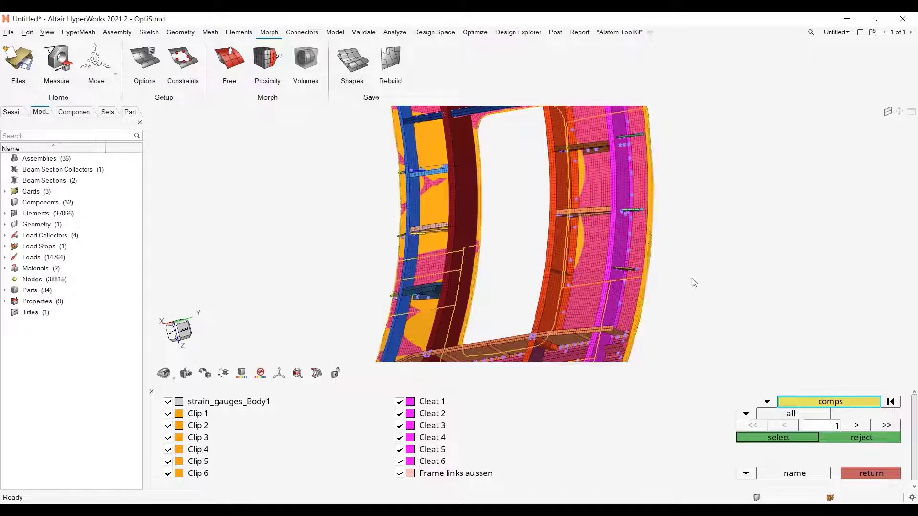
click(805, 437)
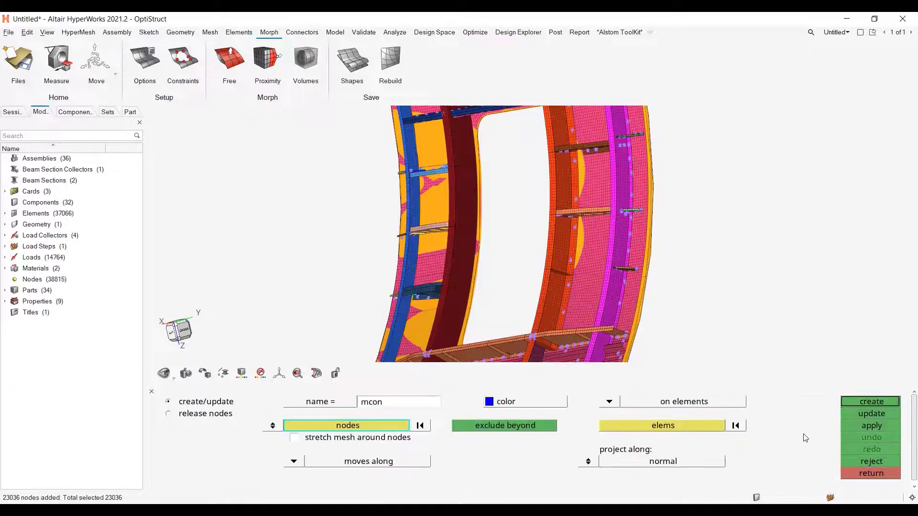
- Target the 16747 panel elements by face and set the buffer to set distance, maintain
click(675, 427)
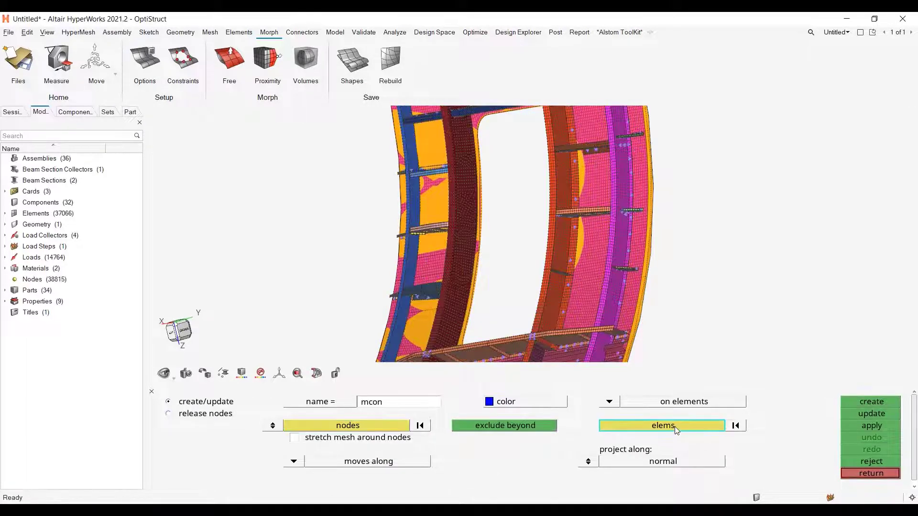
middle_click(592, 263)
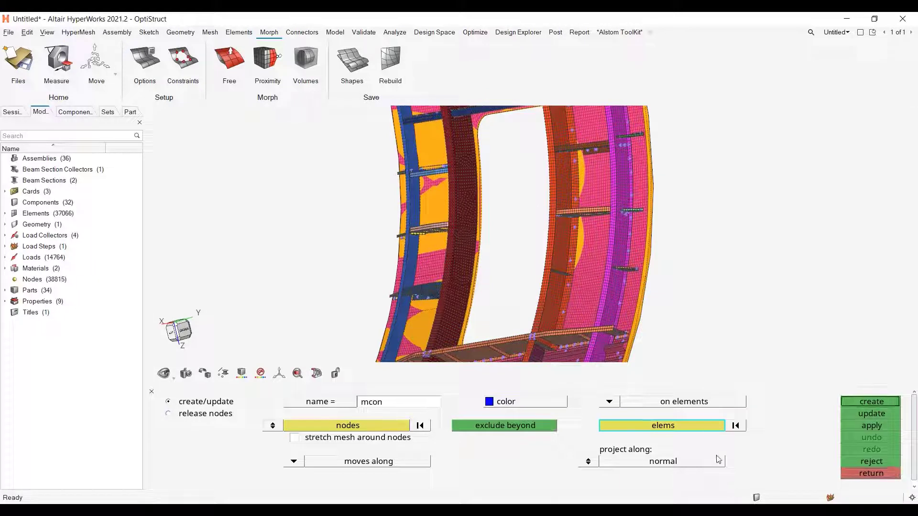
click(698, 429)
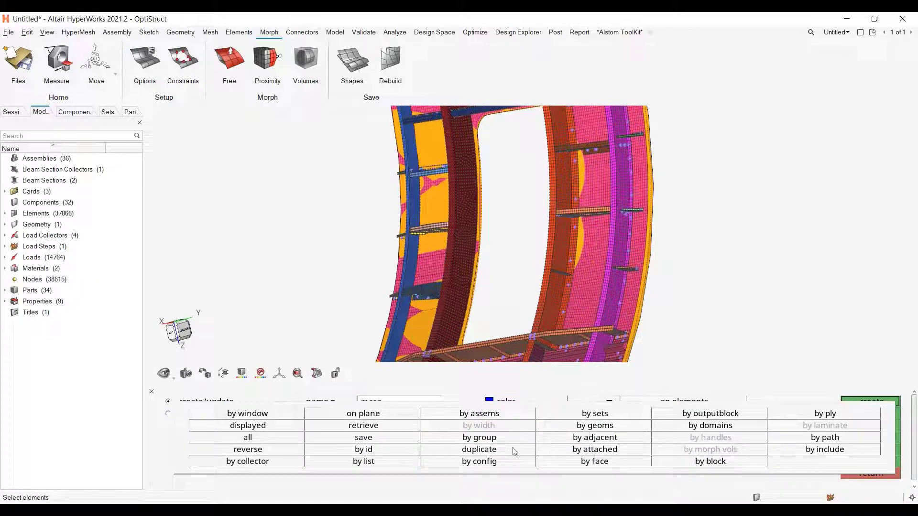
click(595, 462)
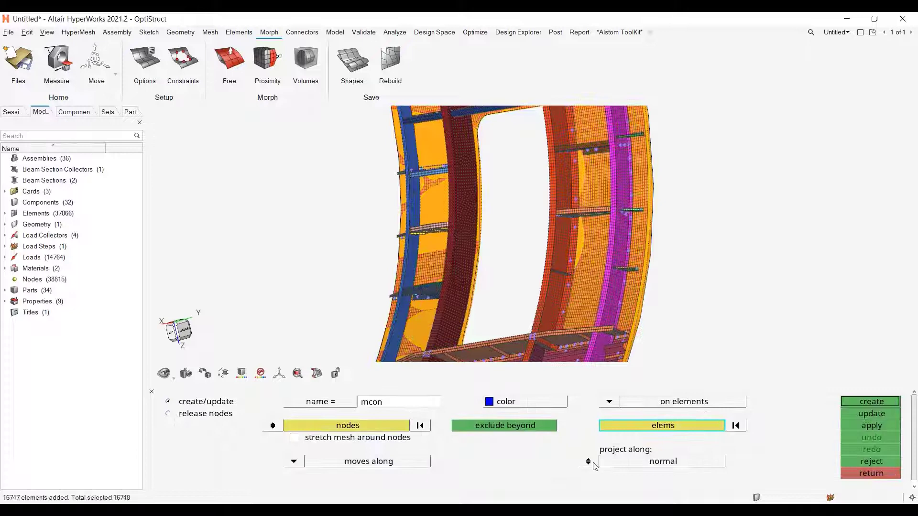
ctrl+right_drag(656, 231, 670, 232)
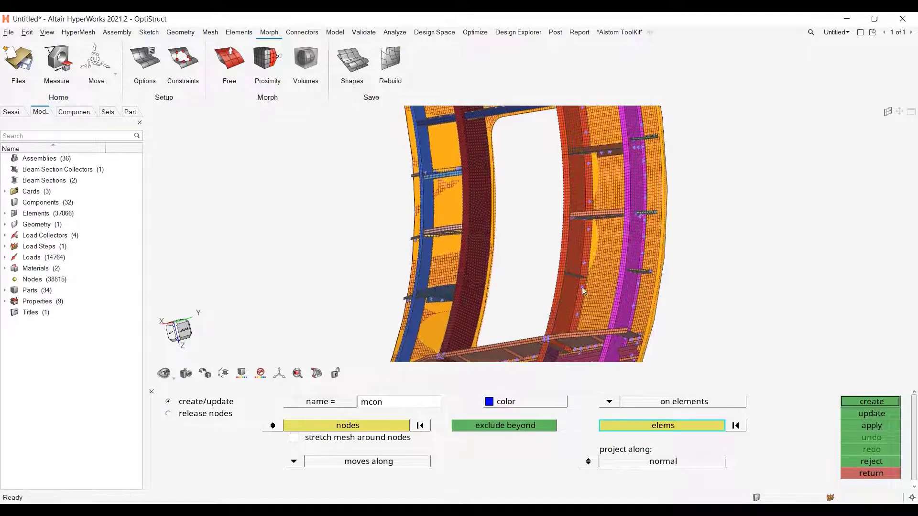
click(294, 461)
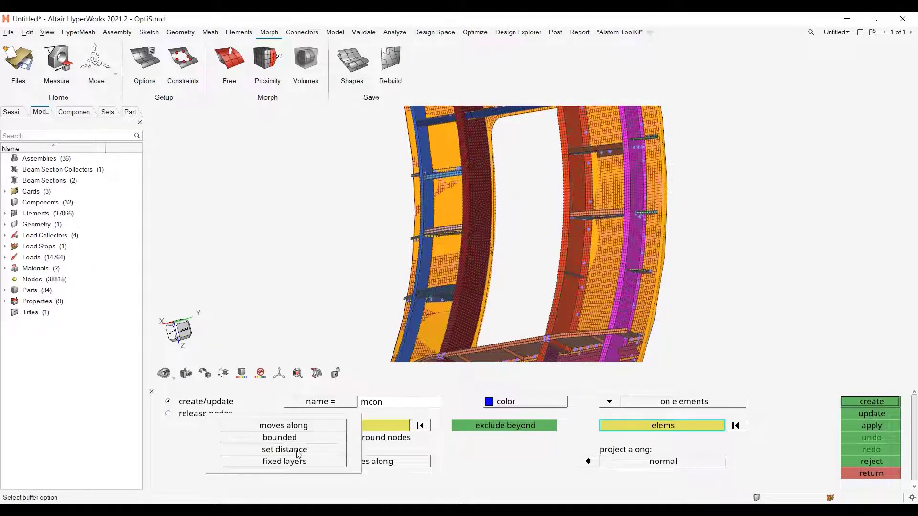
click(298, 454)
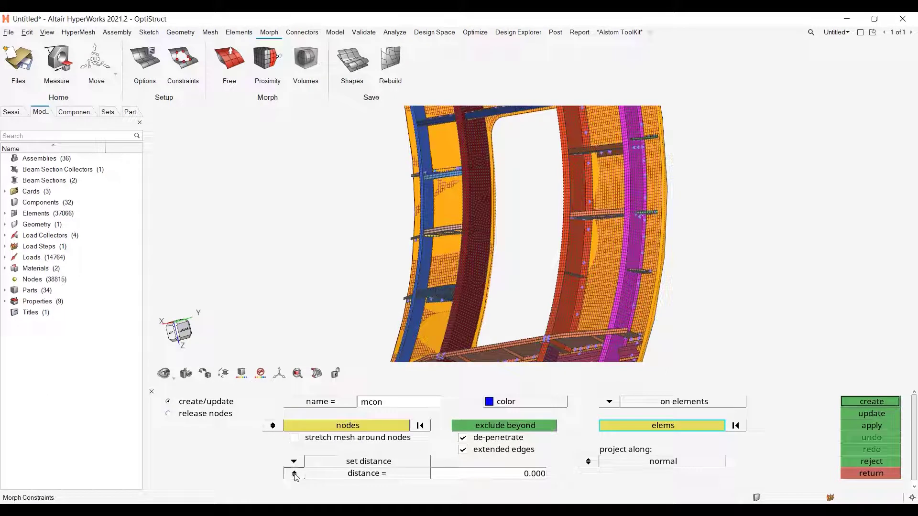
click(294, 474)
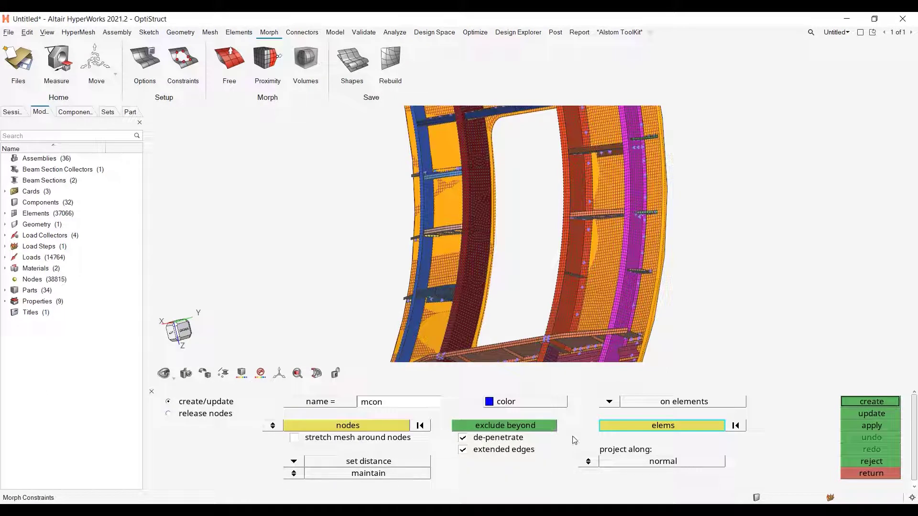
- Create the mcon constraint so it is listed under Morphing Constraints (1)
click(869, 404)
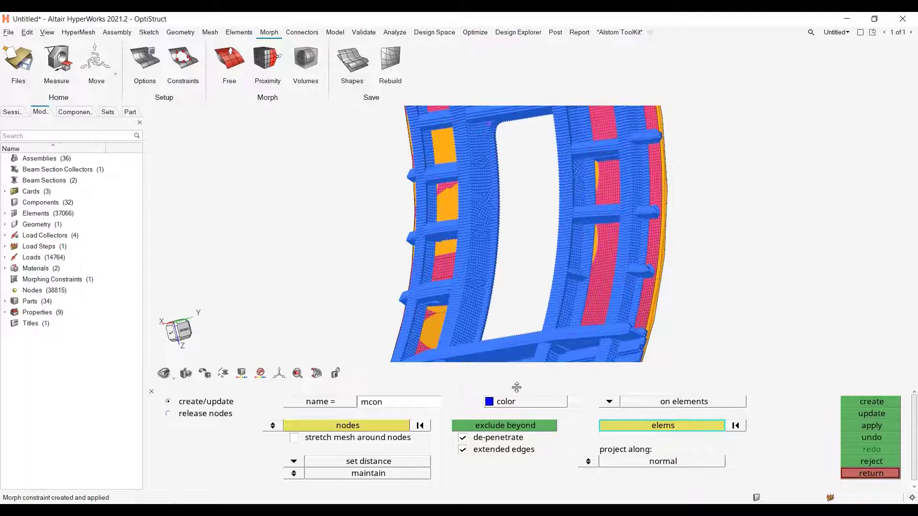
- Hide the mcon constraint display, exit the constraint panel, and reframe the whole panel
right_click(54, 281)
click(97, 329)
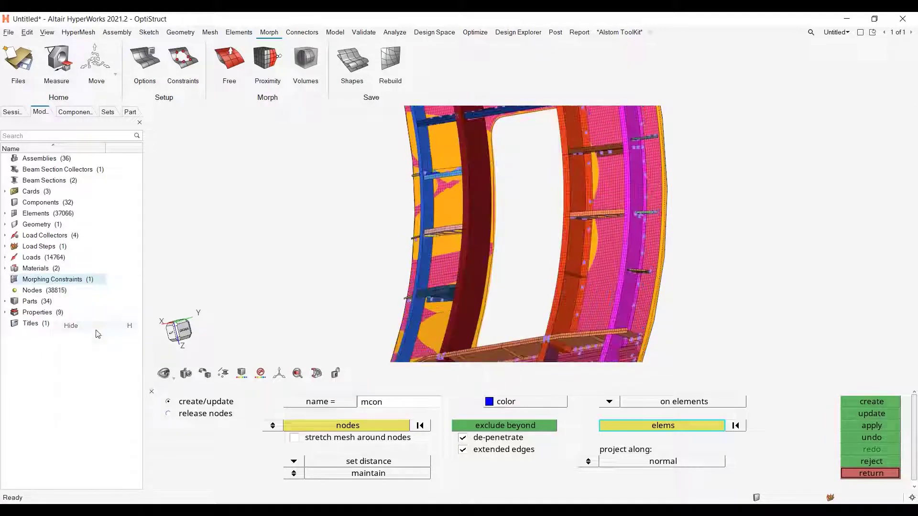
click(864, 478)
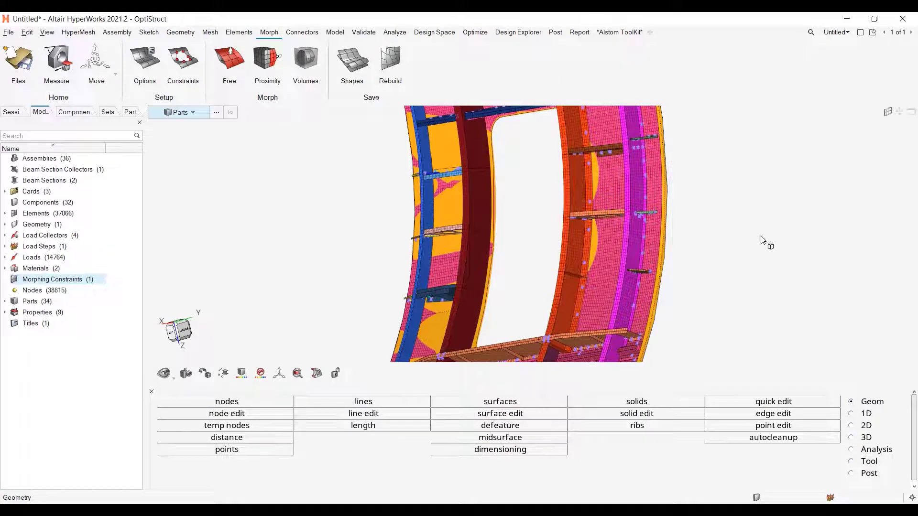
click(151, 392)
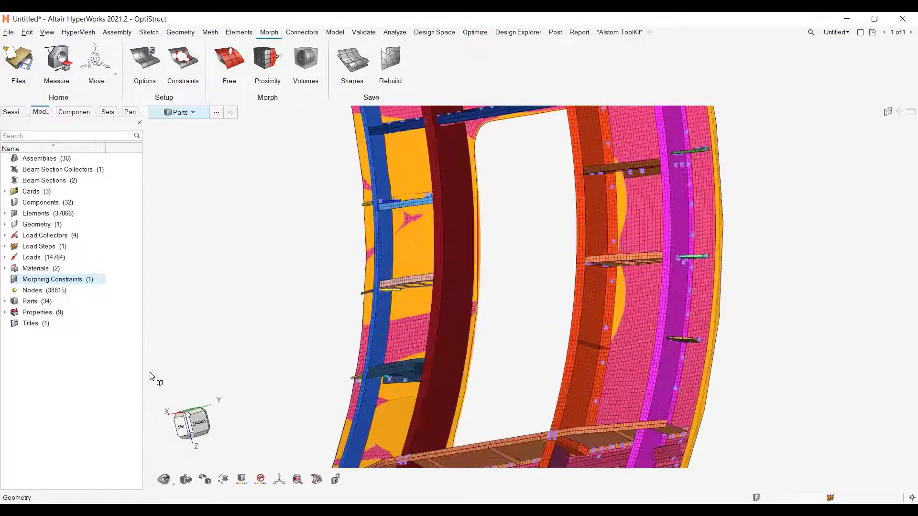
ctrl+drag(291, 330, 291, 328)
ctrl+right_drag(290, 328, 312, 292)
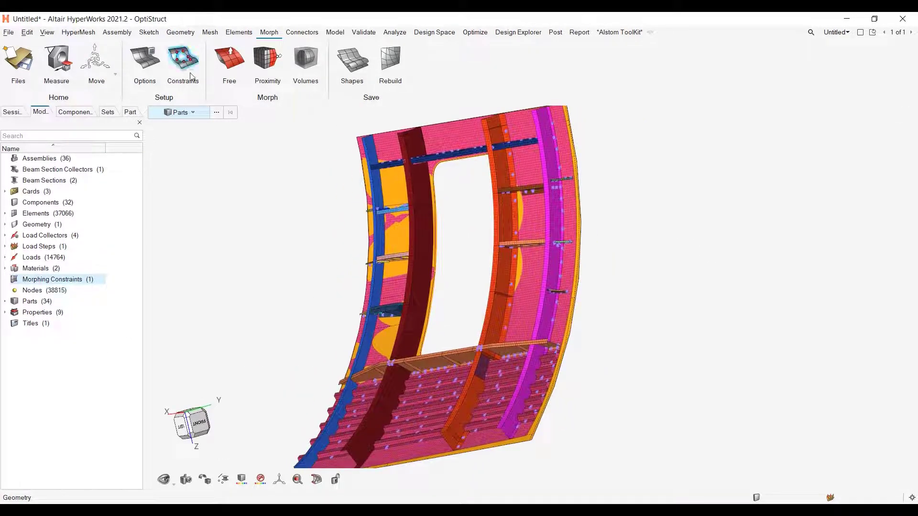
- Set up a free morph moving the skin domain onto the panel surface target
click(239, 64)
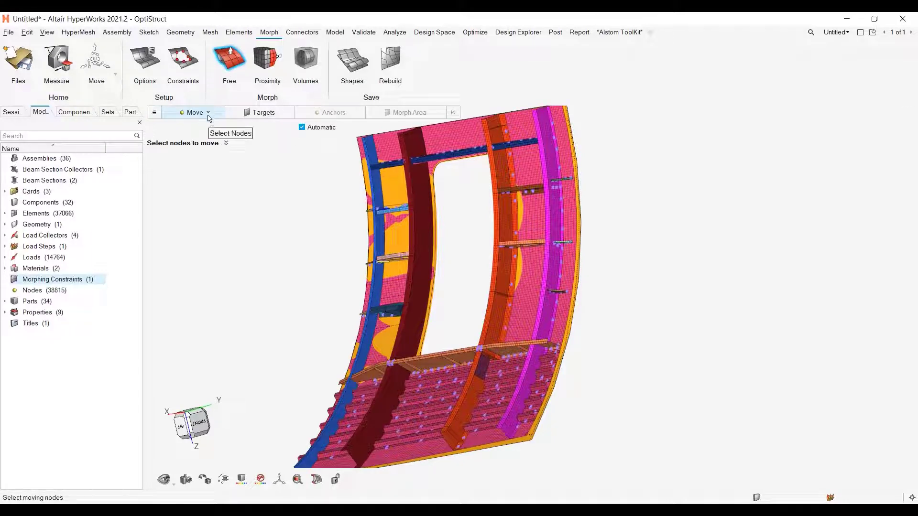
click(208, 113)
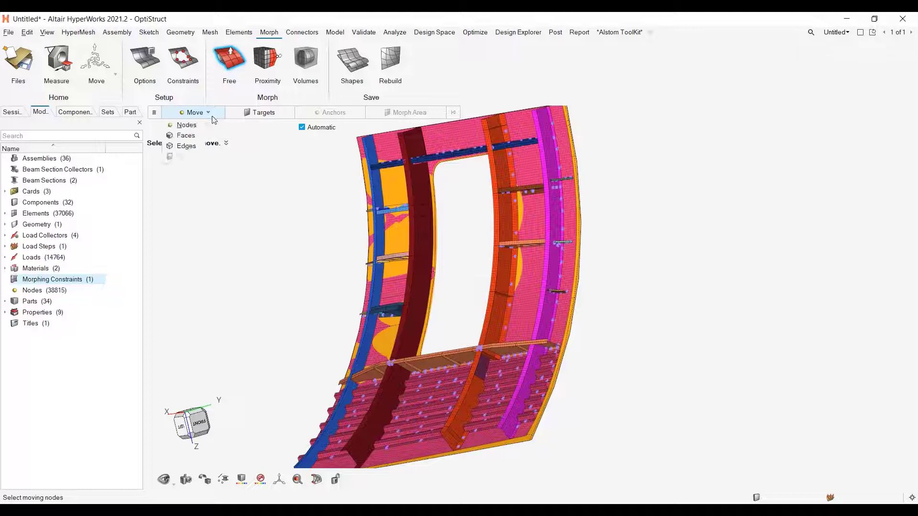
click(189, 135)
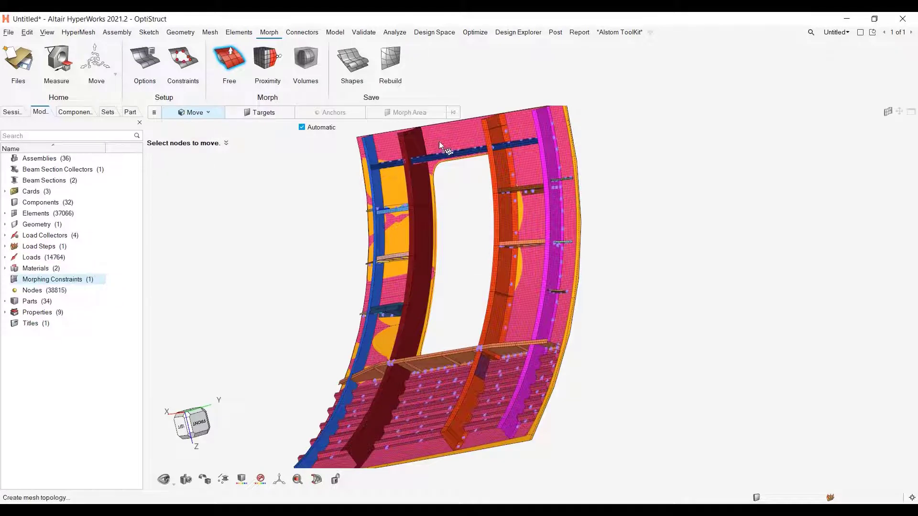
click(526, 220)
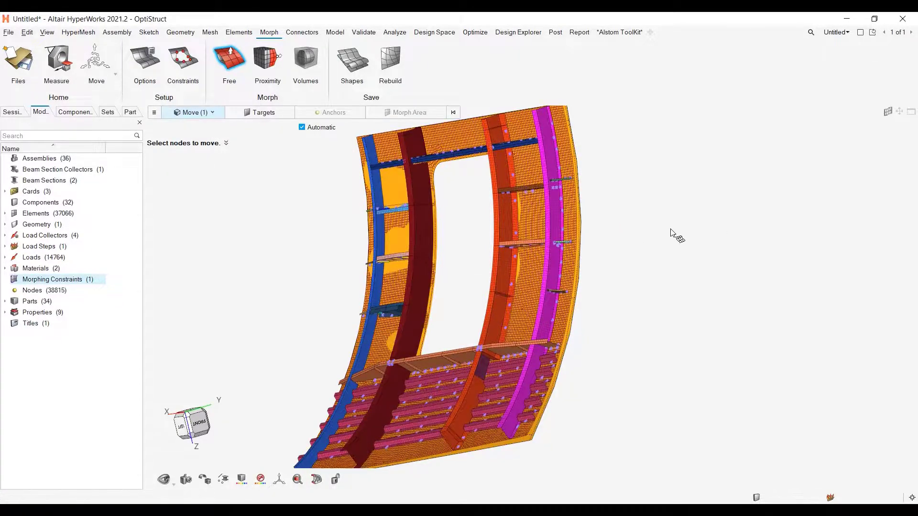
middle_drag(651, 242, 541, 244)
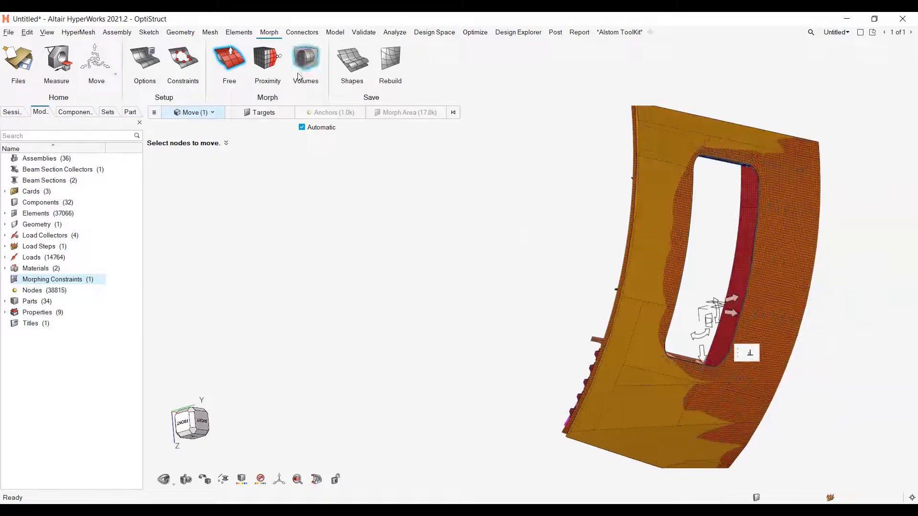
click(269, 112)
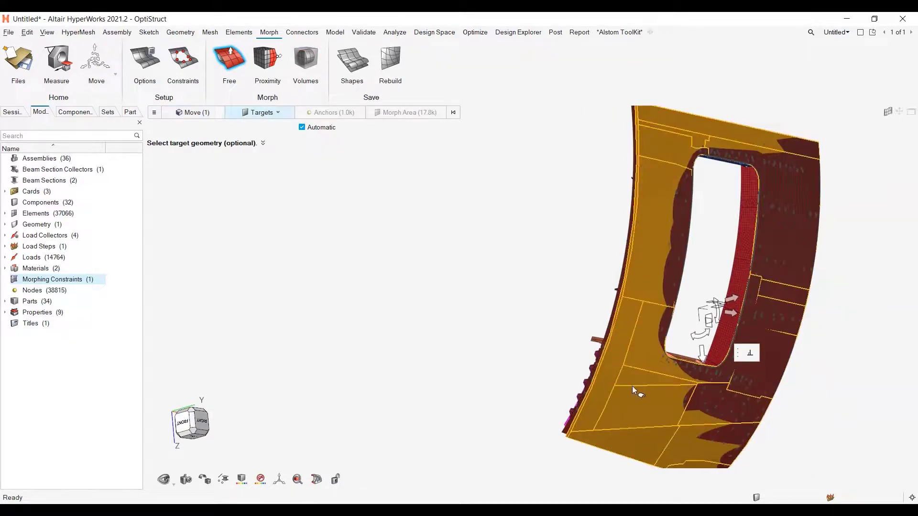
click(616, 395)
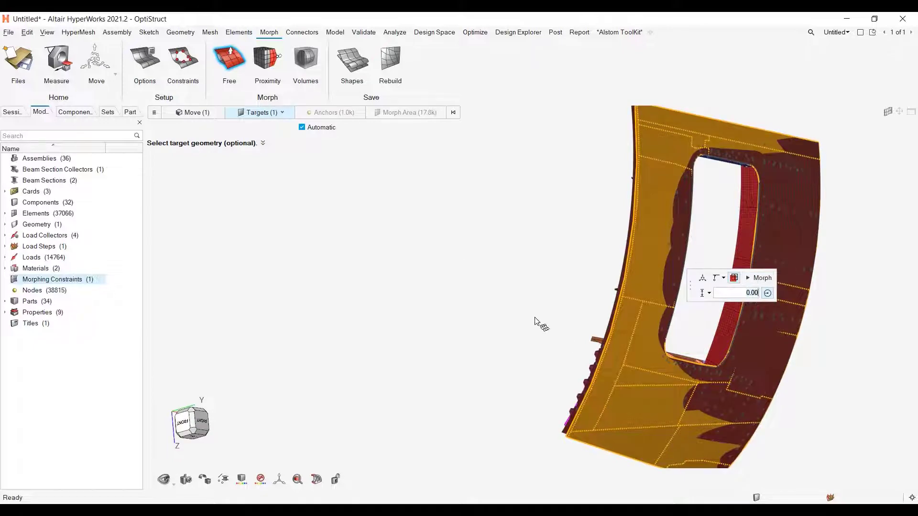
middle_drag(541, 324, 538, 375)
scroll(545, 365, up, 5)
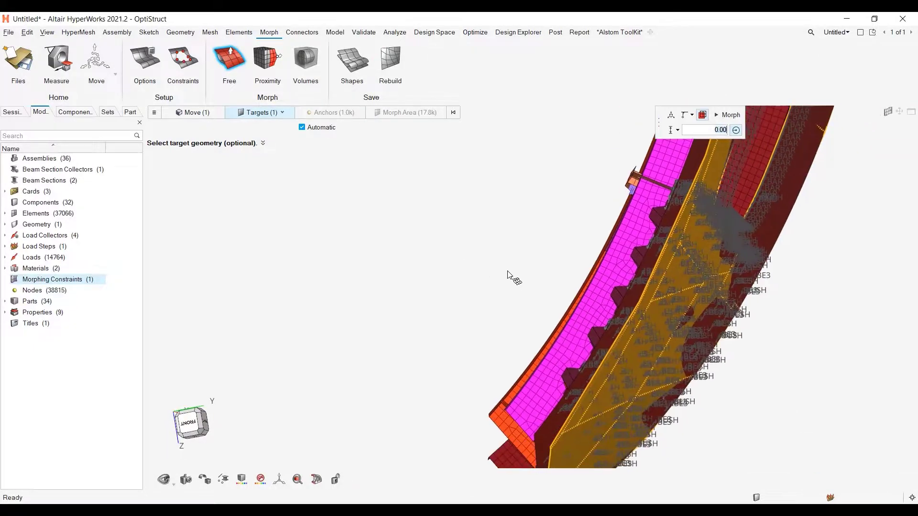
middle_drag(507, 273, 539, 356)
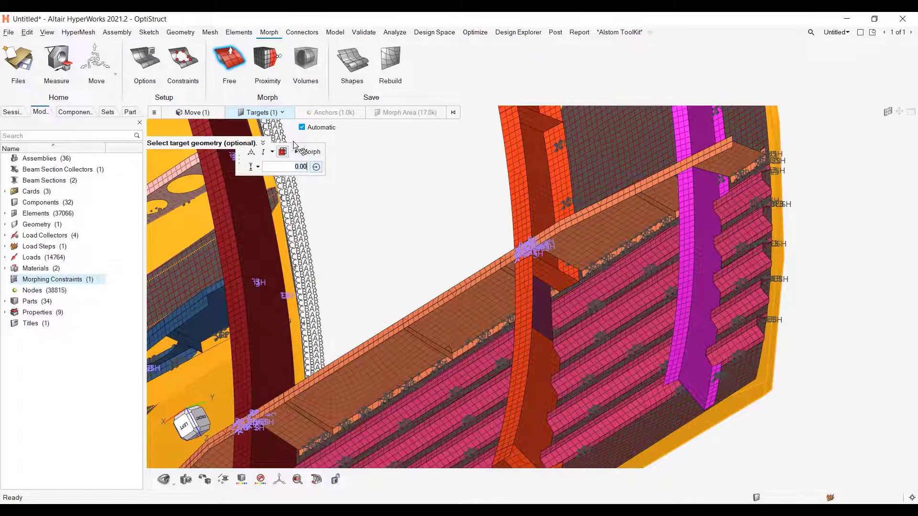
- Run the free morph, mapping the panel mesh onto the target surface with stiffener distances maintained
click(314, 154)
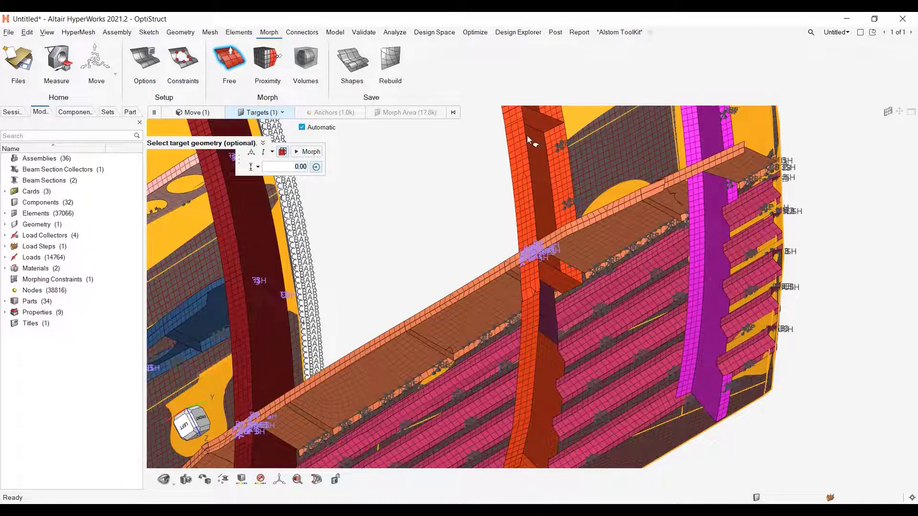
- Save the morph as shape1 and preview it in the Edit Shapes list
click(341, 54)
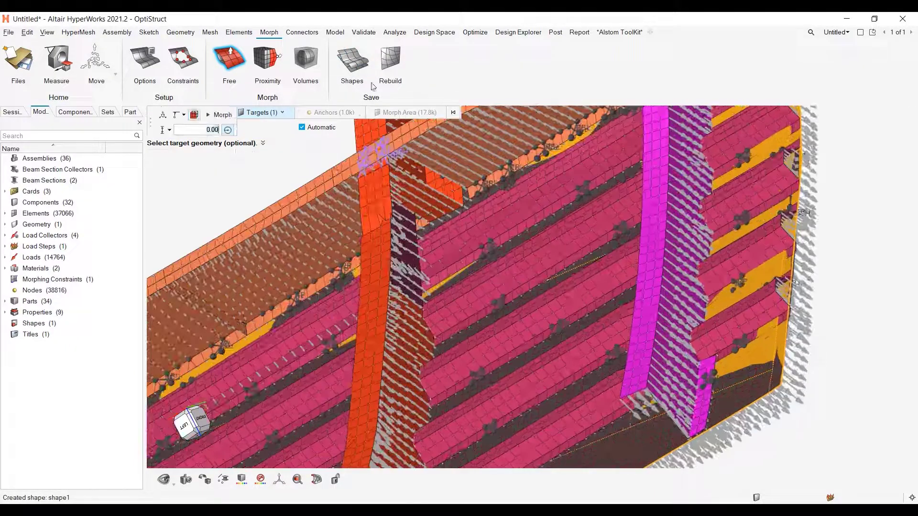
click(352, 67)
click(203, 170)
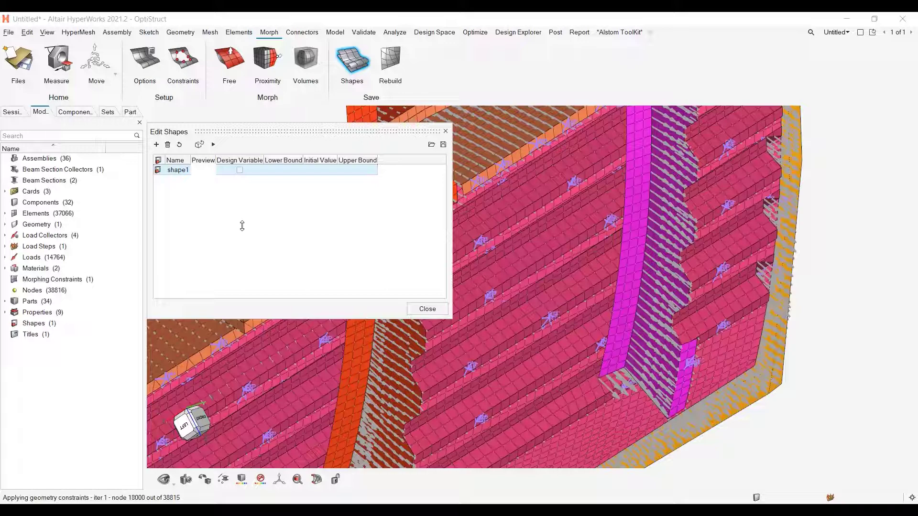
mouse_move(782, 510)
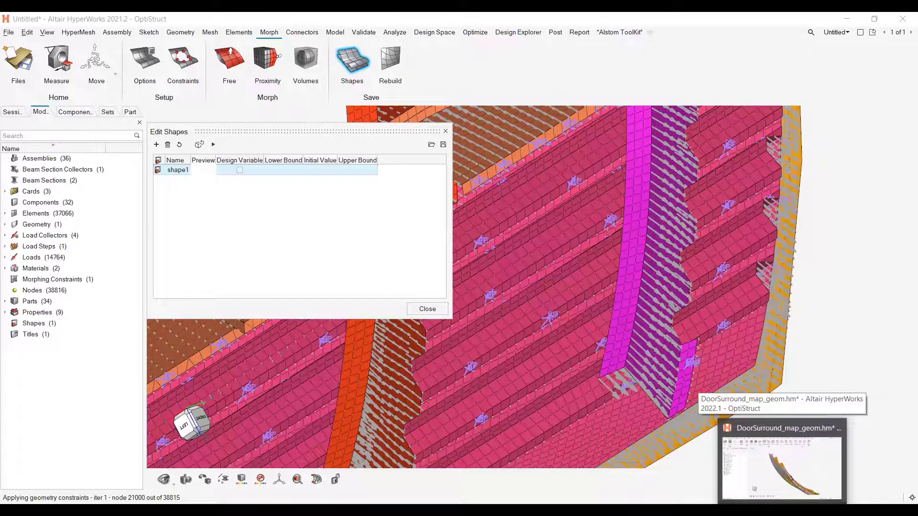
- Switch to the DoorSurround model in 2022.1 and begin a new morphing constraint
click(782, 459)
right_drag(616, 308, 471, 306)
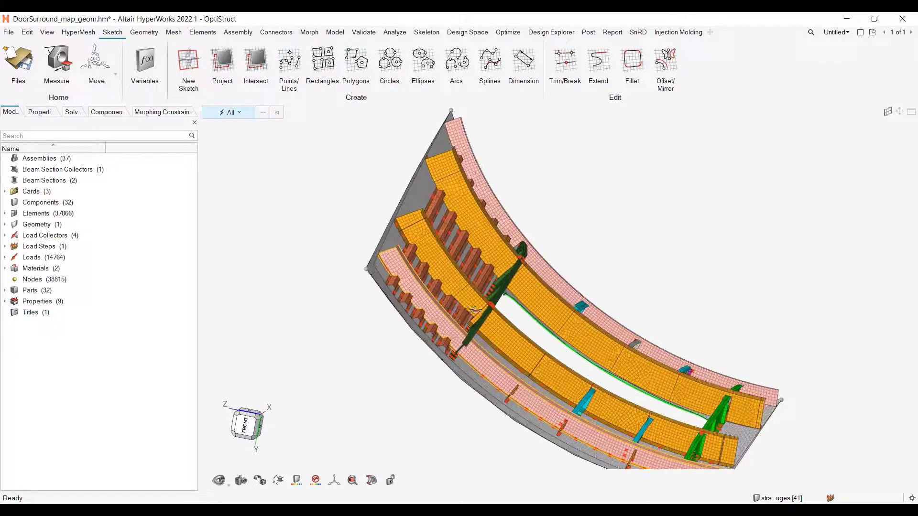
click(308, 33)
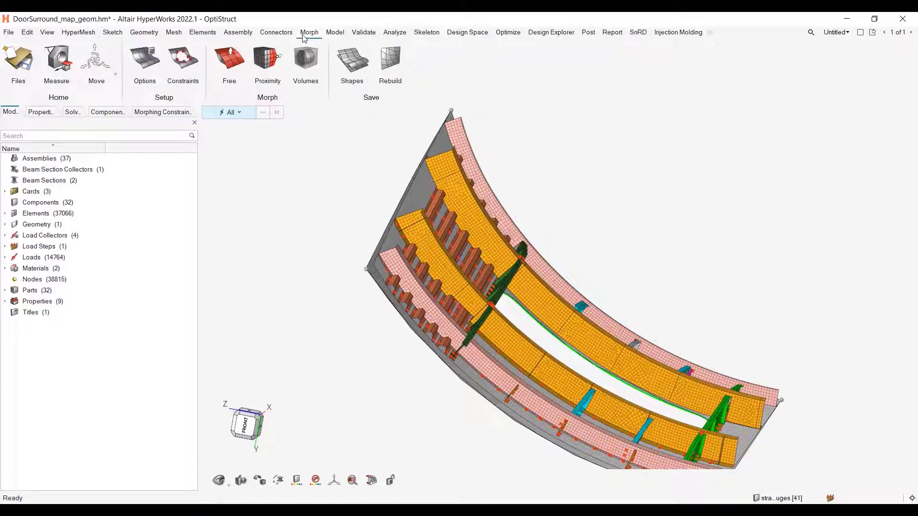
click(180, 66)
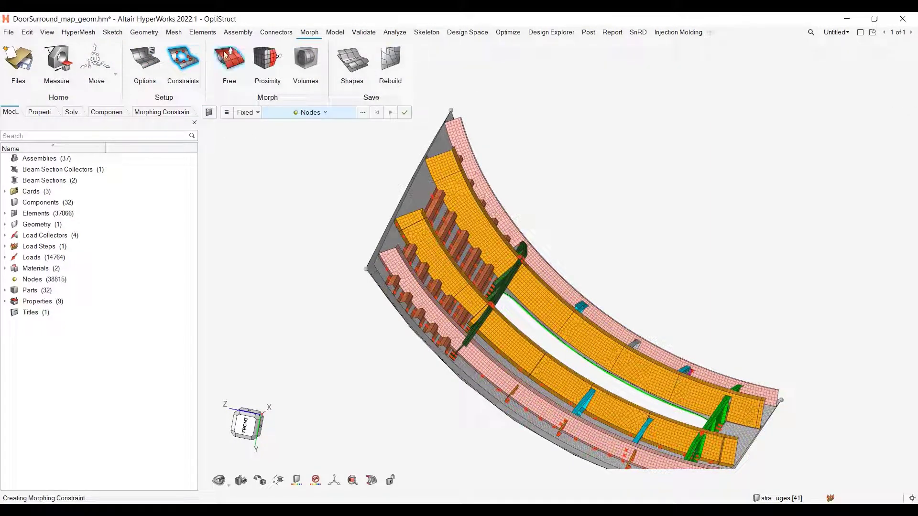
middle_drag(328, 268, 338, 246)
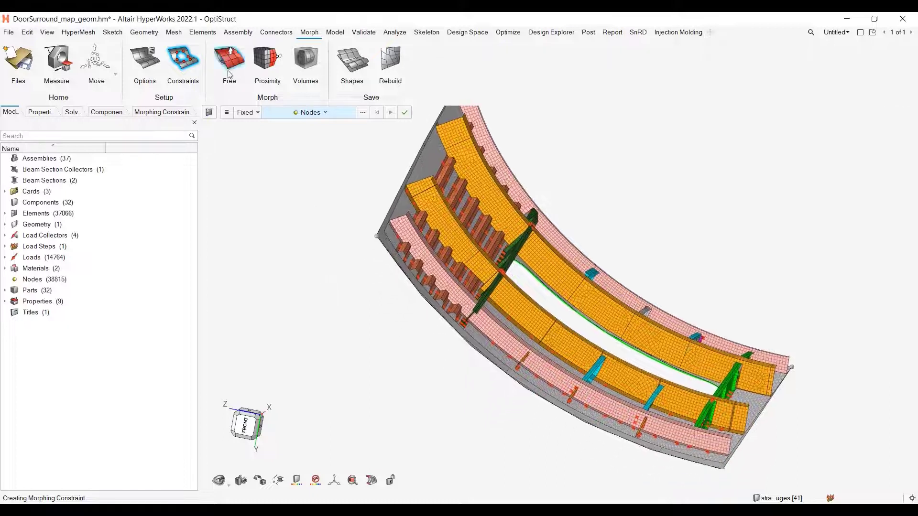
- Set the constraint type to On, constraining by Nodes, with advanced component selection
click(251, 114)
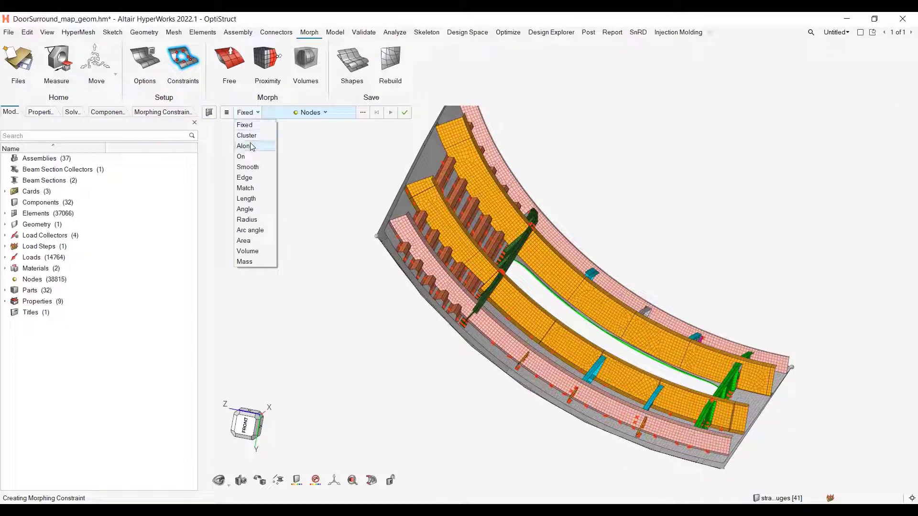
click(241, 156)
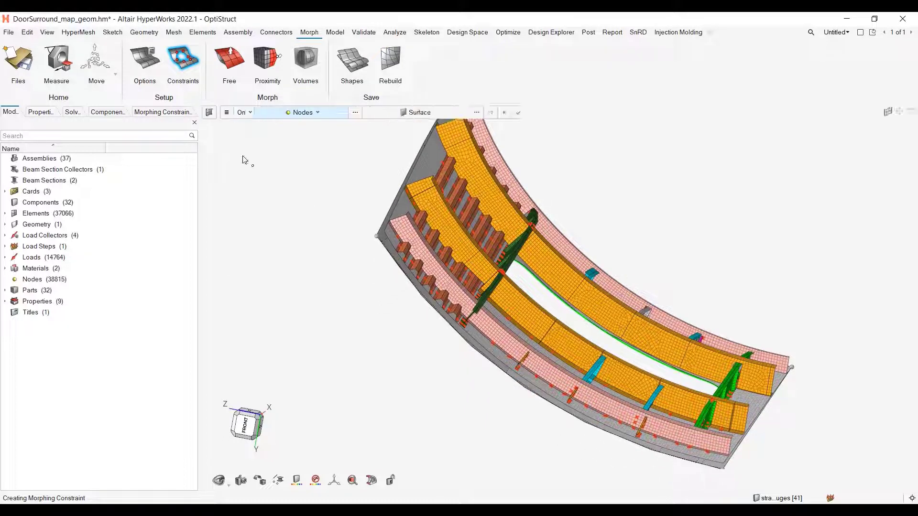
click(322, 112)
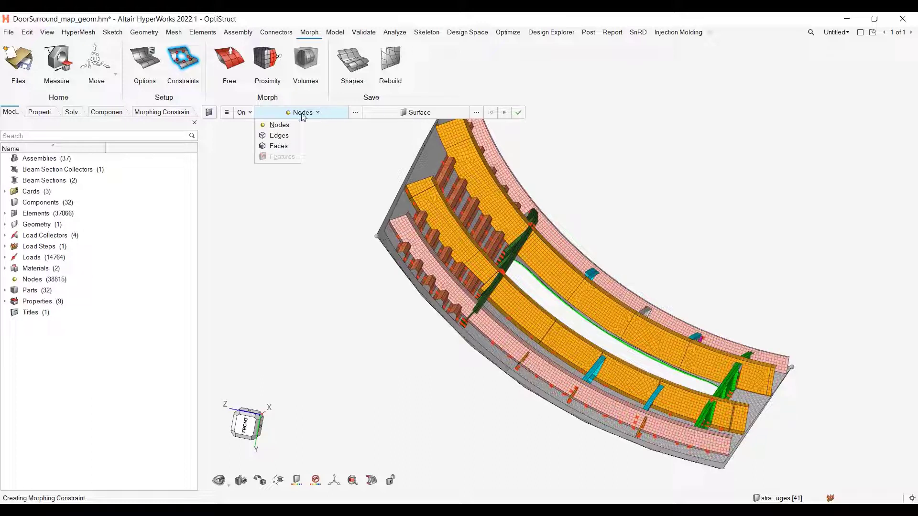
click(282, 124)
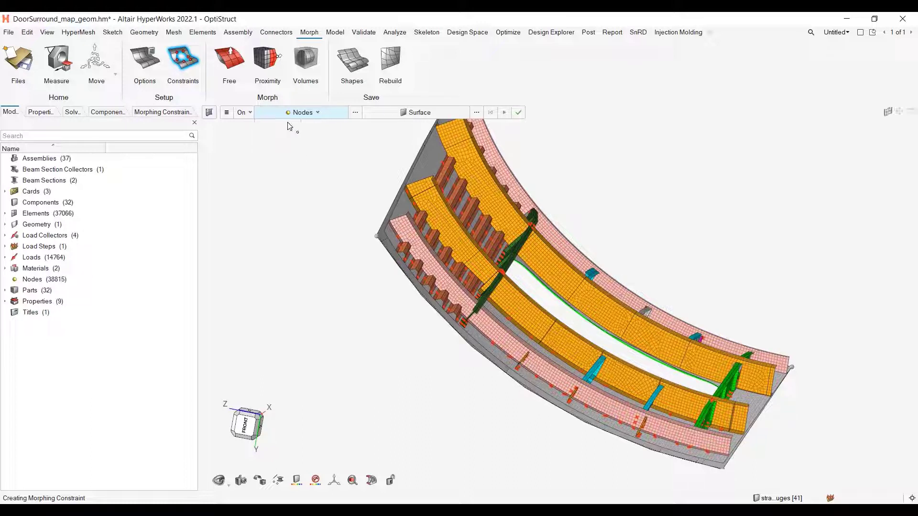
click(355, 113)
- Window-select about 23.0k stiffener nodes across the panel and check the selection
scroll(403, 418, up, 5)
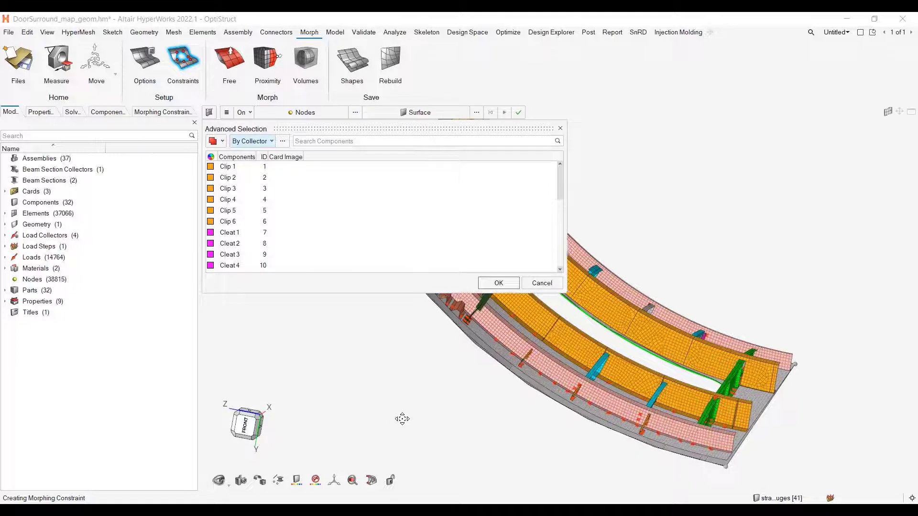
drag(487, 427, 873, 205)
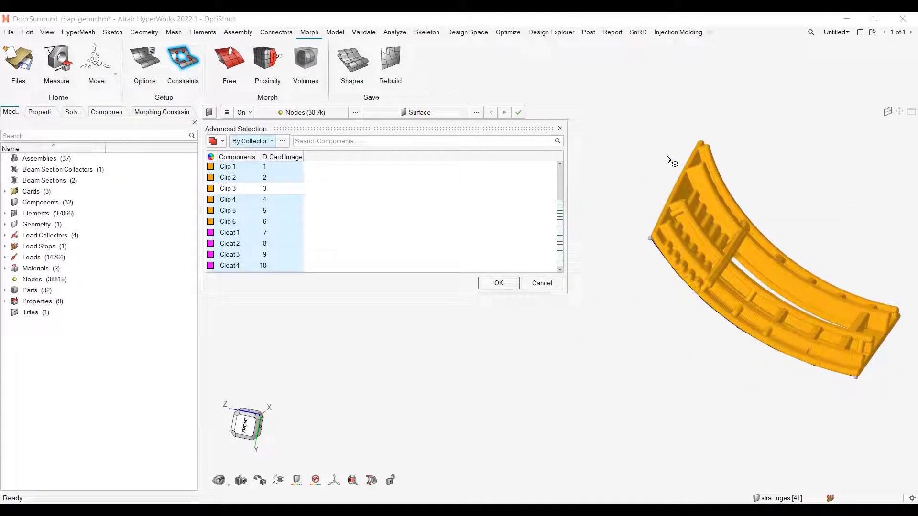
drag(621, 143, 894, 403)
scroll(774, 344, up, 3)
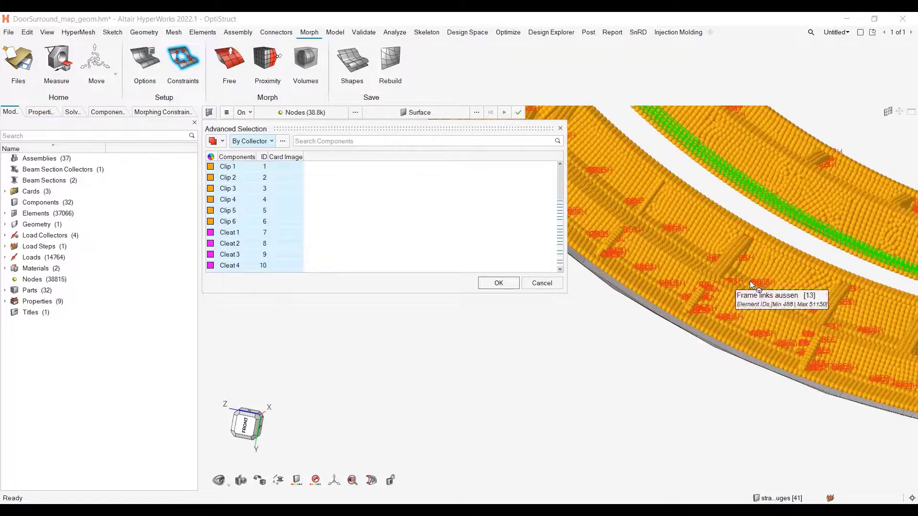
middle_drag(684, 385, 711, 360)
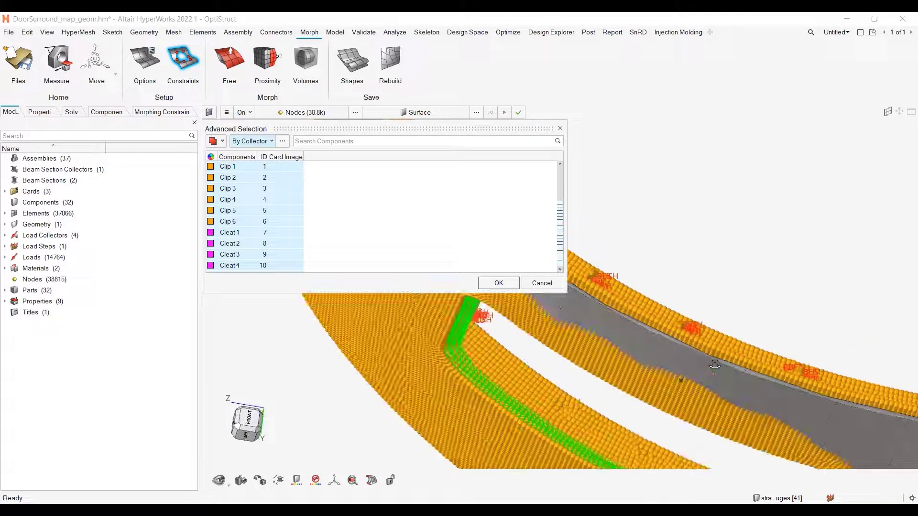
scroll(468, 420, down, 2)
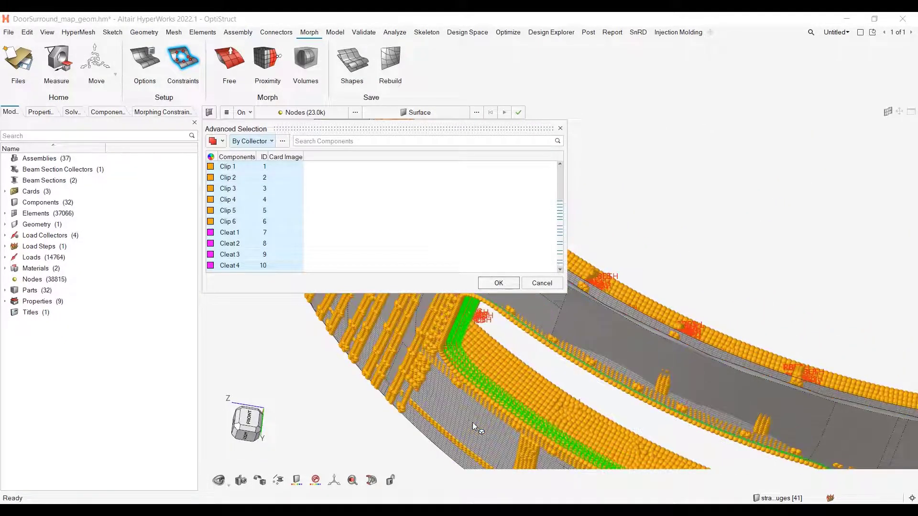
middle_drag(472, 423, 485, 422)
middle_drag(616, 347, 558, 267)
- Confirm the nodes, set the target to Elements, pick a skin element, and create the constraint
click(499, 284)
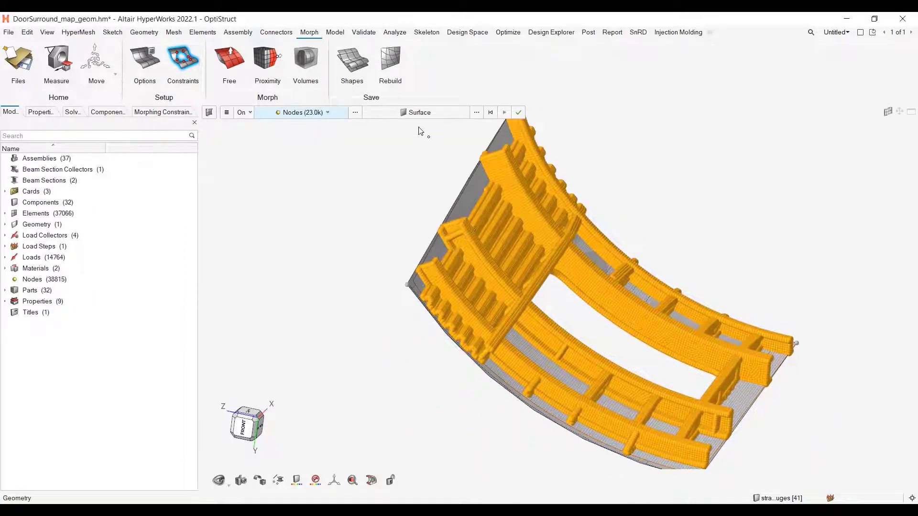
click(429, 113)
click(433, 113)
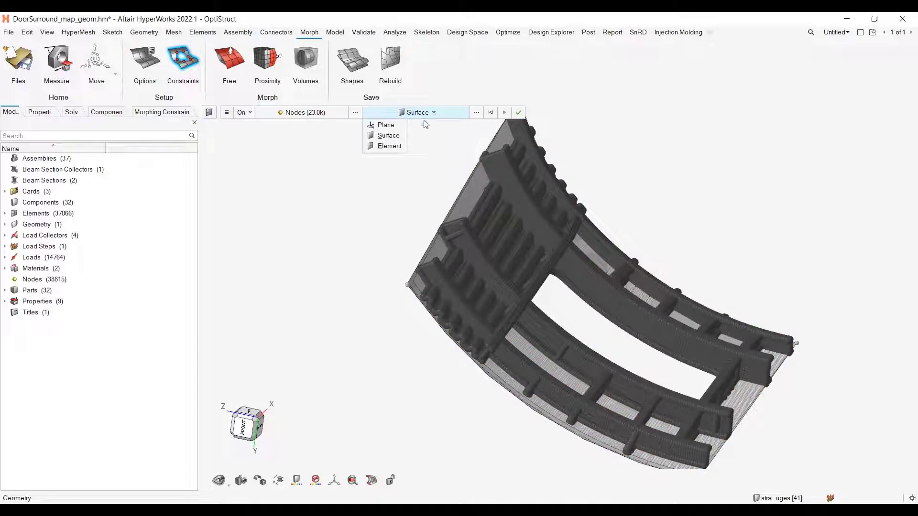
click(388, 146)
scroll(507, 233, up, 2)
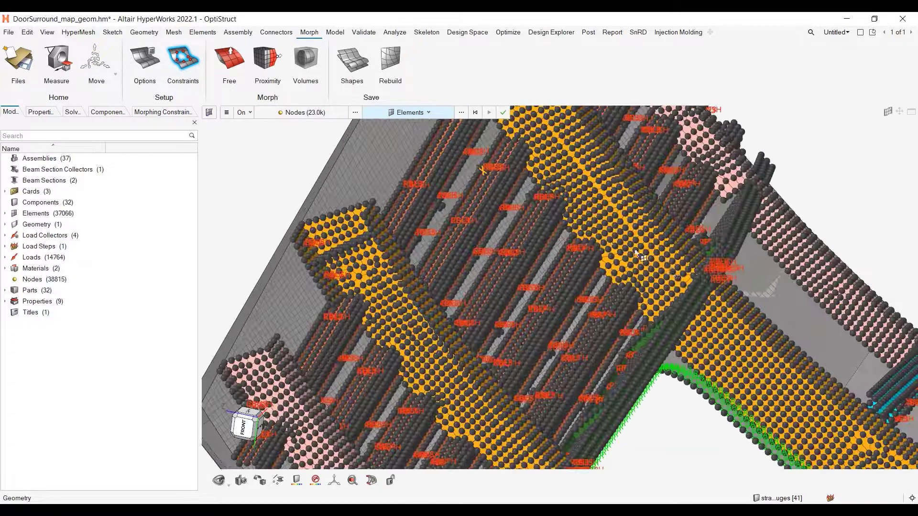
scroll(718, 268, up, 3)
click(280, 128)
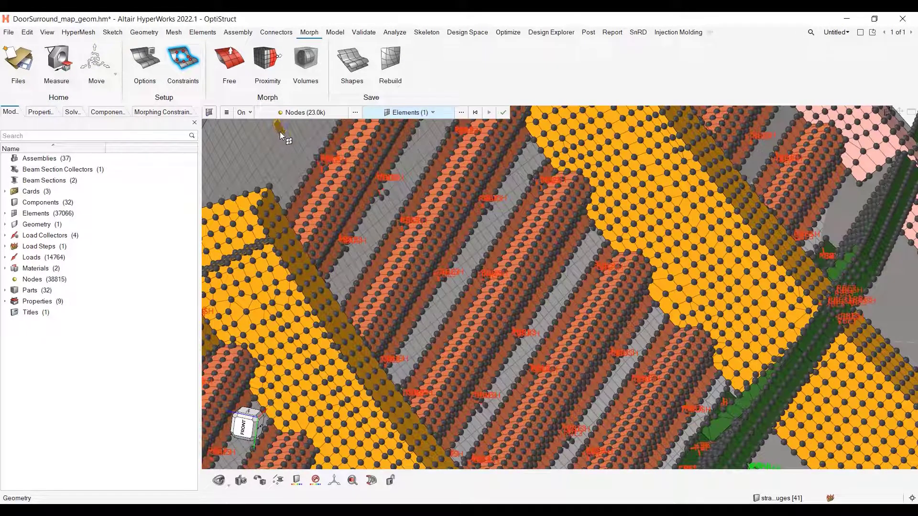
click(462, 114)
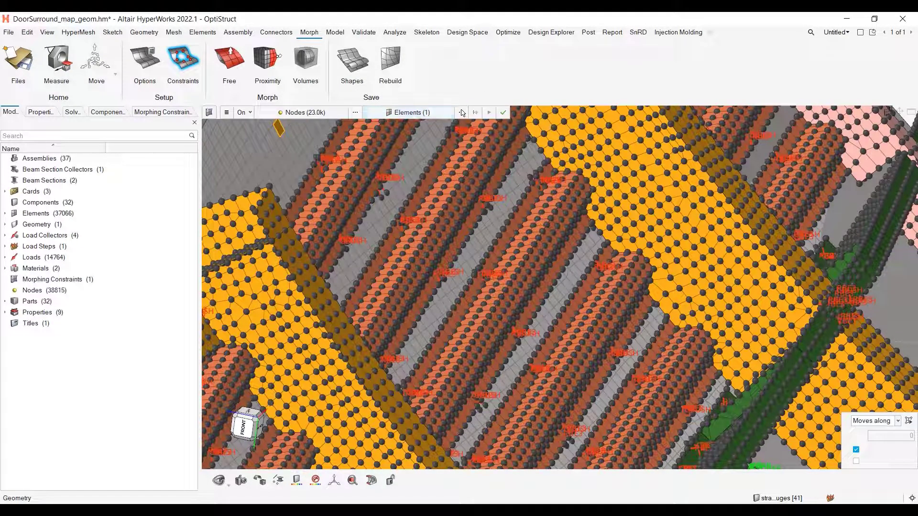
- Expand the target to the 16.7k connected skin elements by face and update the constraint
click(462, 113)
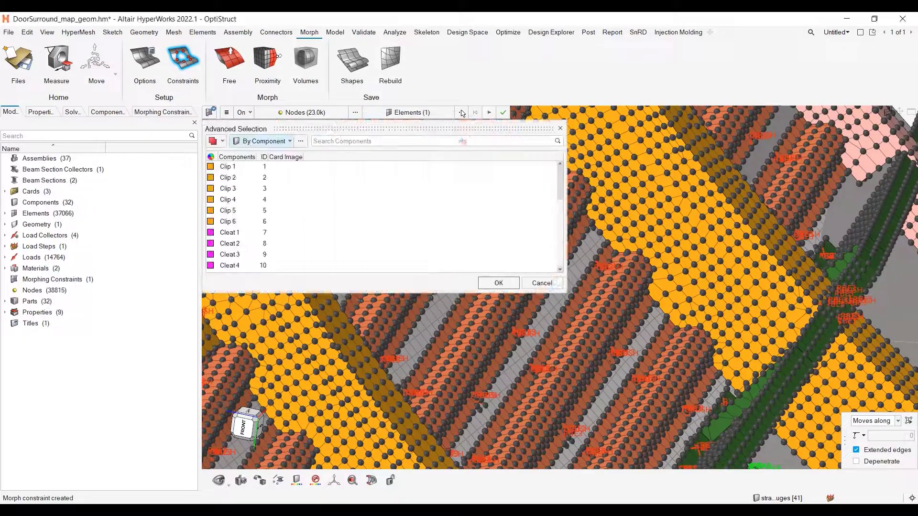
click(288, 141)
key(Escape)
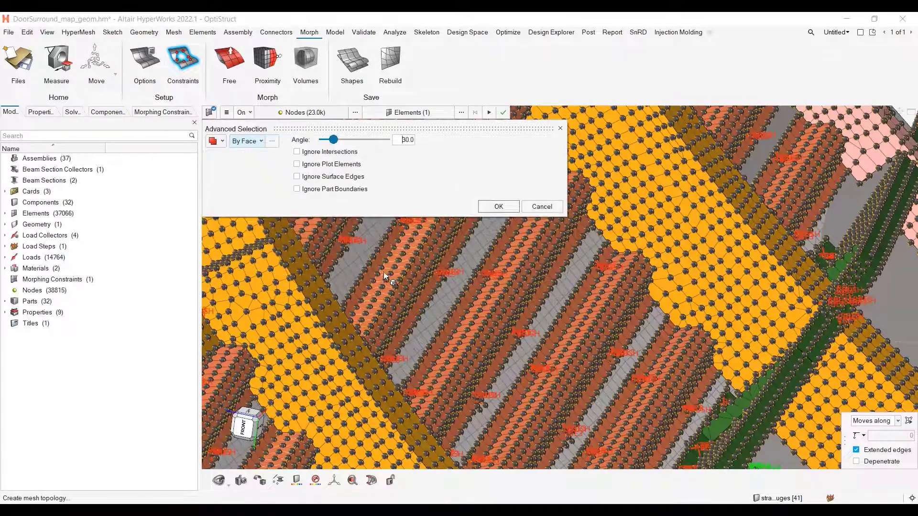
click(372, 230)
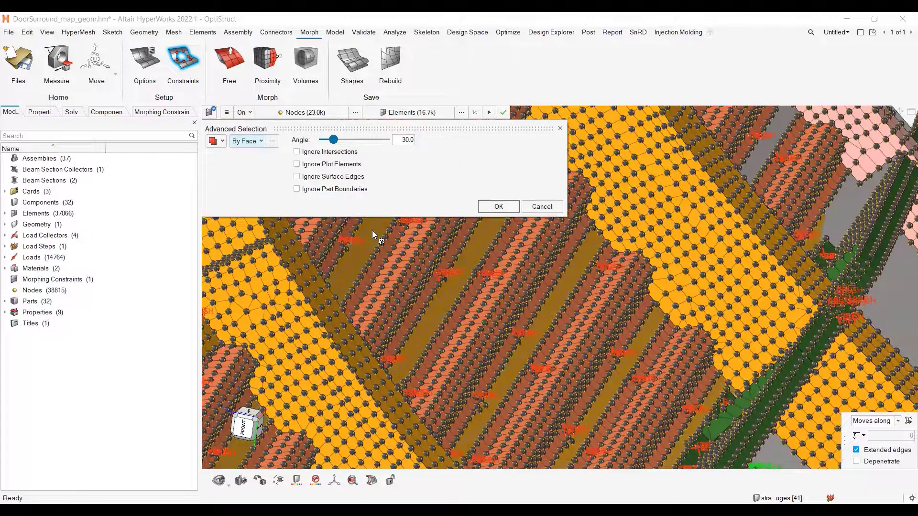
click(500, 206)
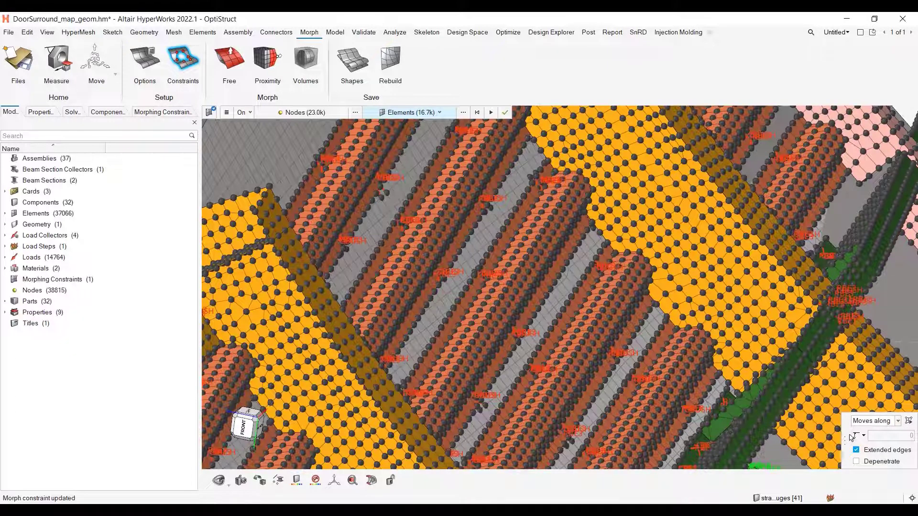
- Switch the On constraint's movement to Maintain so nodes keep their skin distance, then apply it to the mesh
click(898, 421)
click(875, 455)
drag(836, 439, 637, 339)
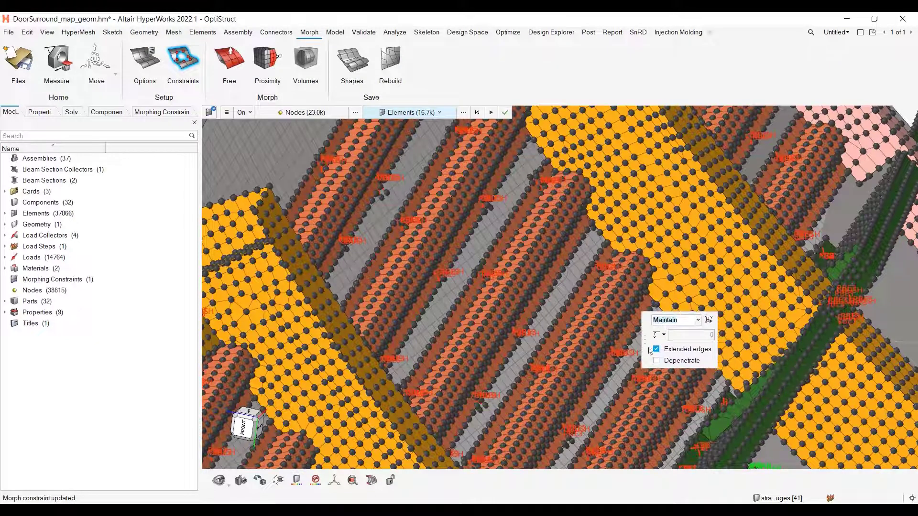
click(709, 320)
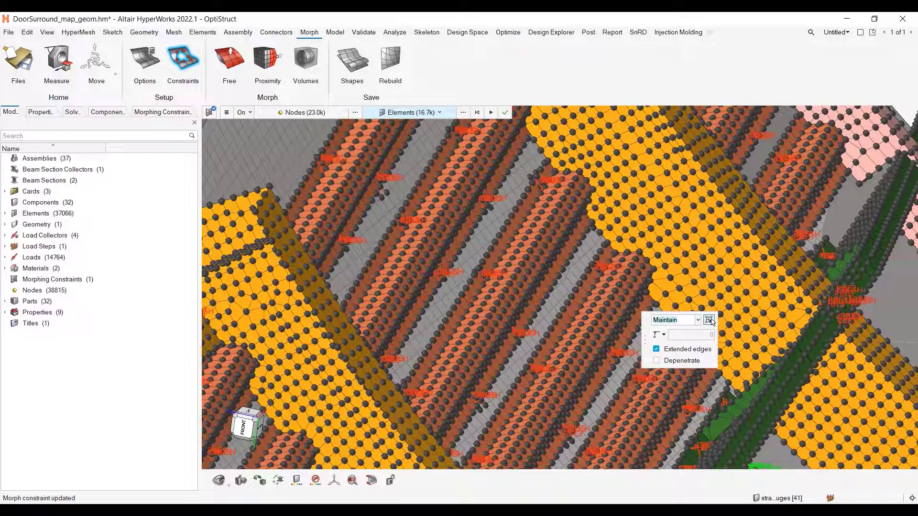